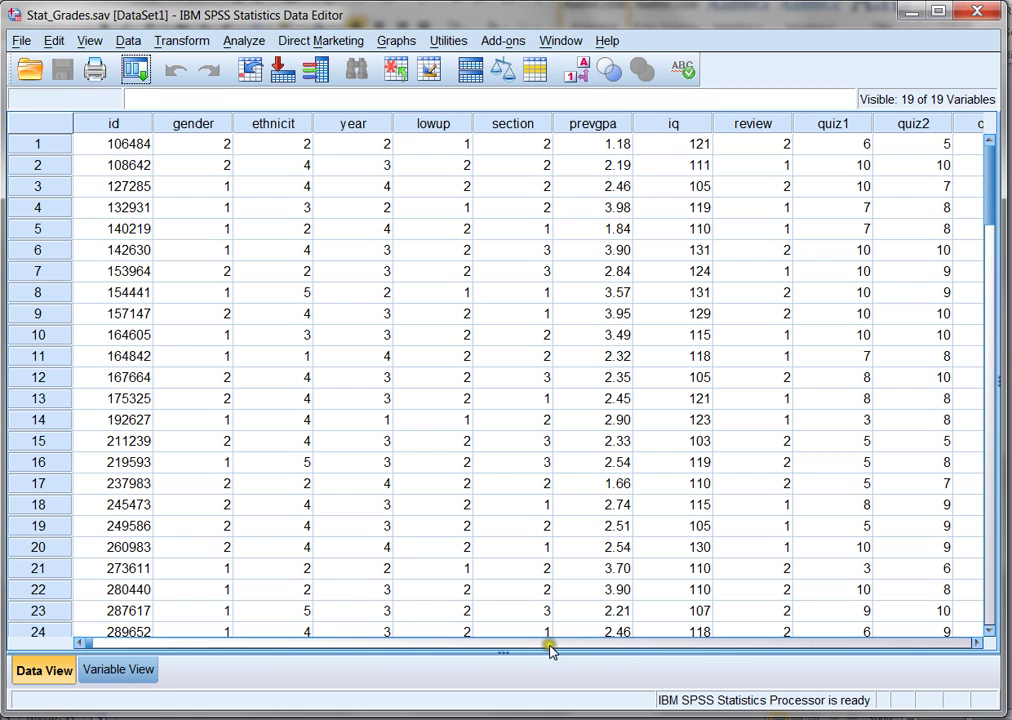
# In Bivariate Correlations, remove Quiz 1 Points and Quiz 2 Points from the variables.
pyautogui.click(329, 650)
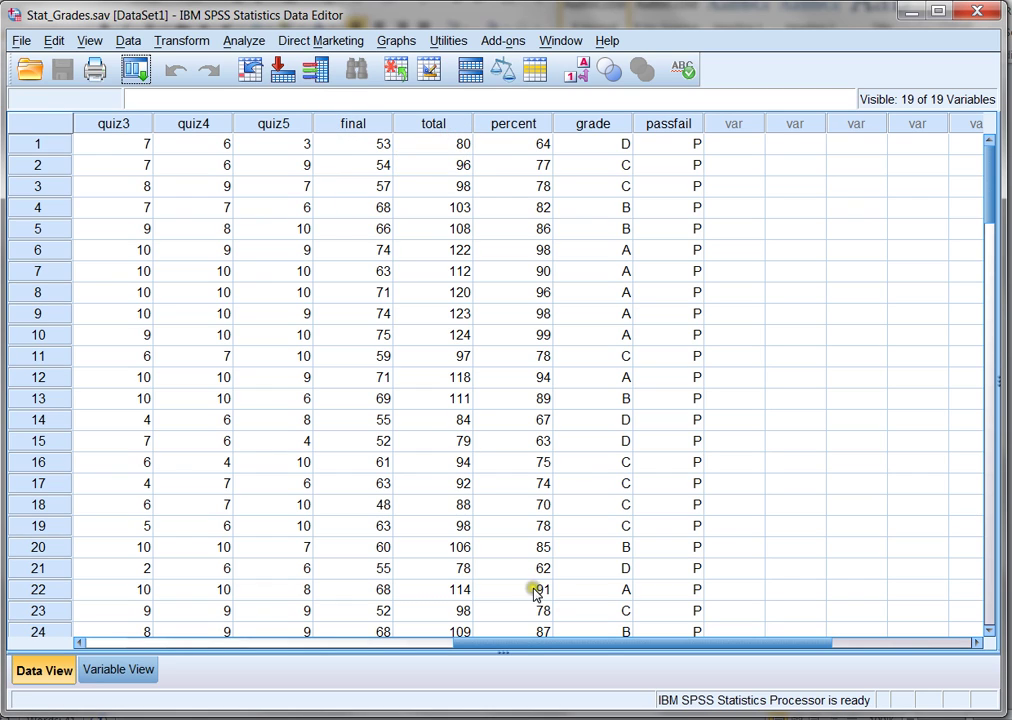
pyautogui.click(430, 643)
pyautogui.moveTo(430, 643); pyautogui.dragTo(117, 645)
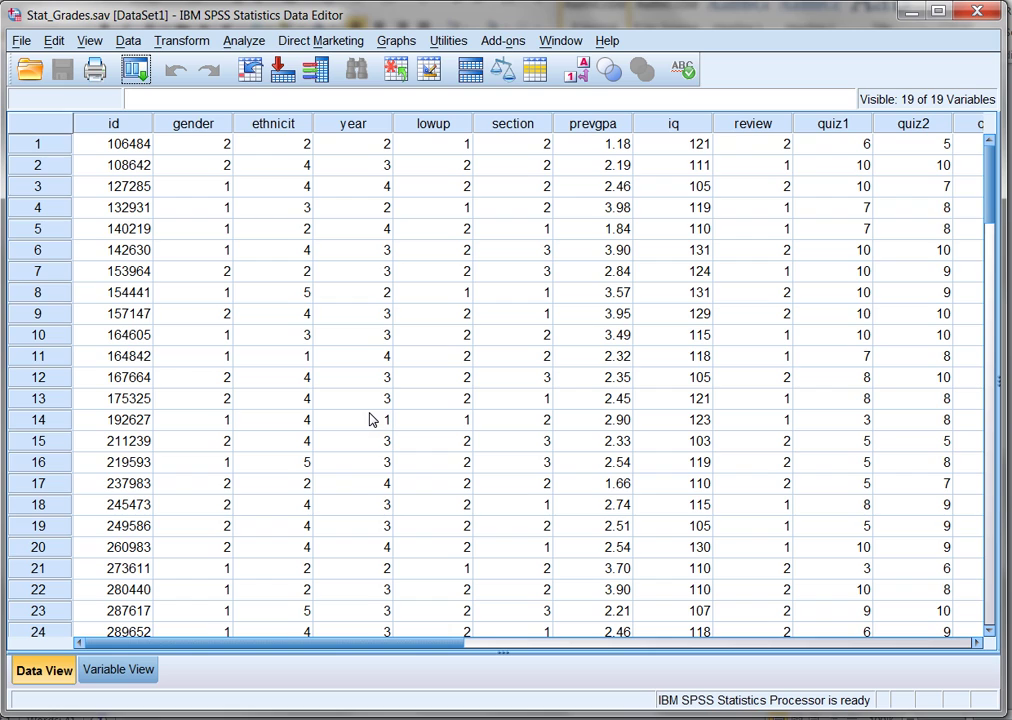
pyautogui.click(240, 41)
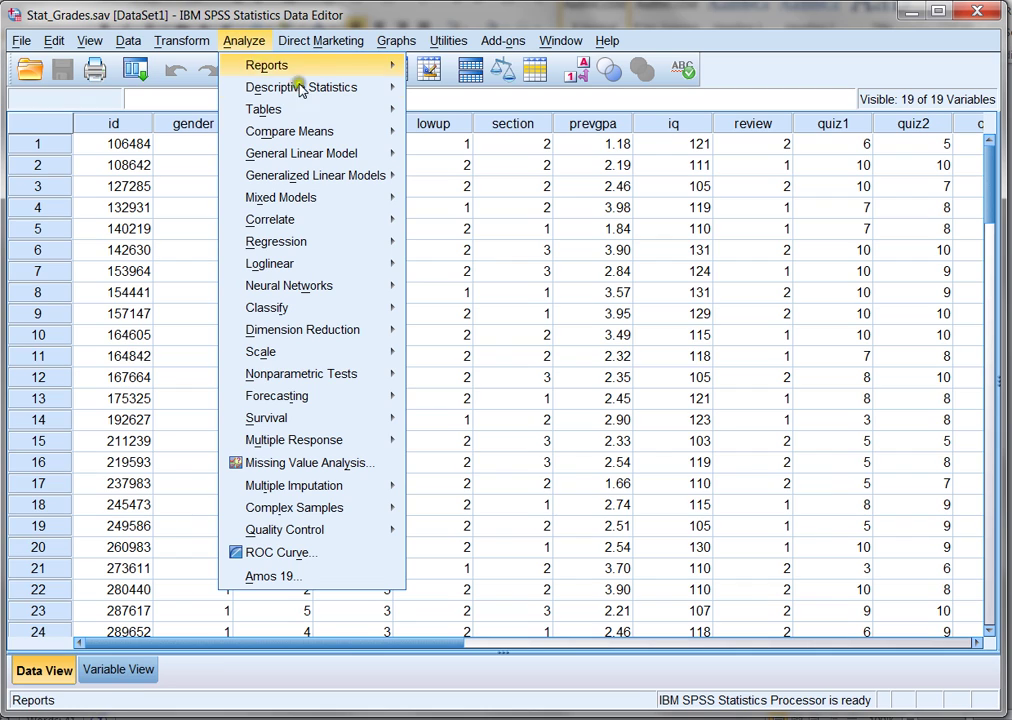
pyautogui.click(321, 220)
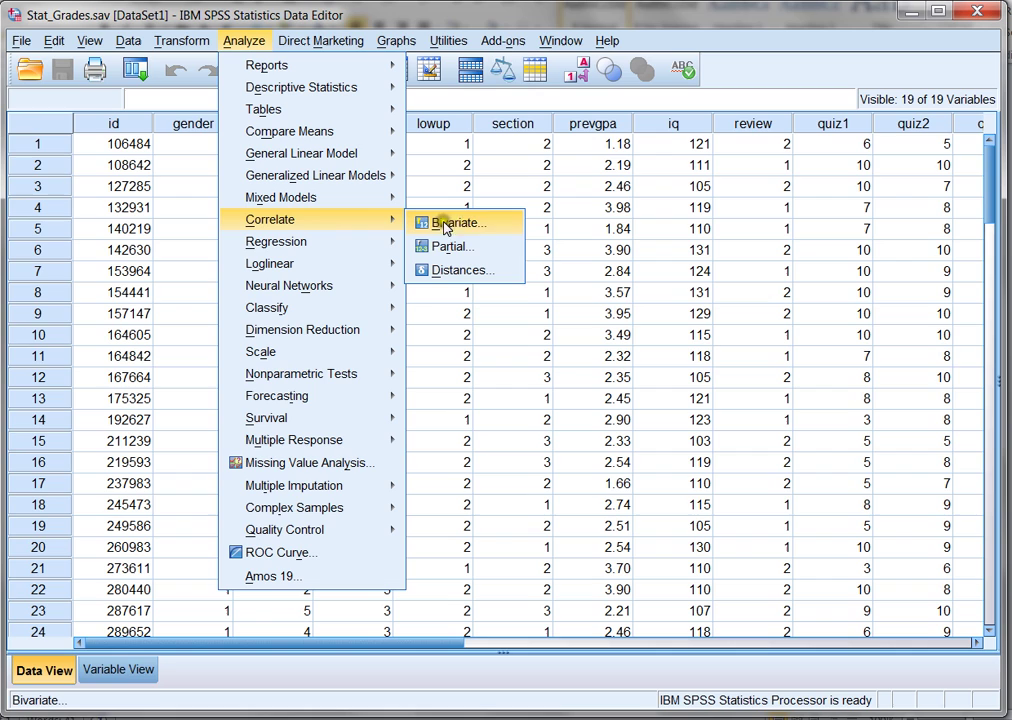
pyautogui.click(501, 226)
pyautogui.click(505, 228)
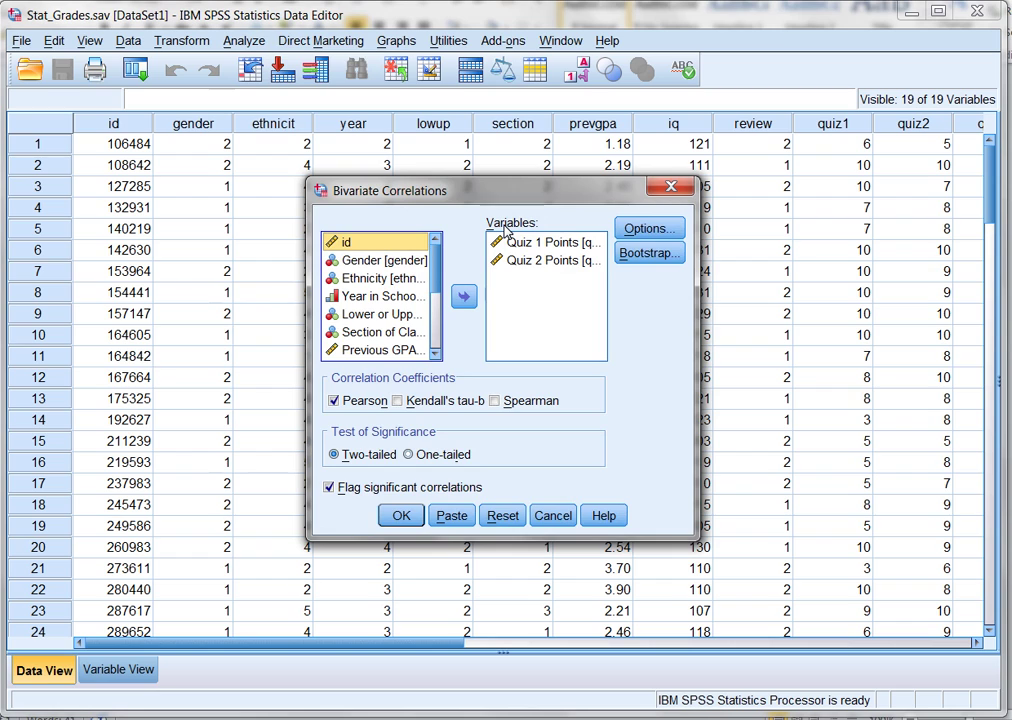
pyautogui.click(508, 243)
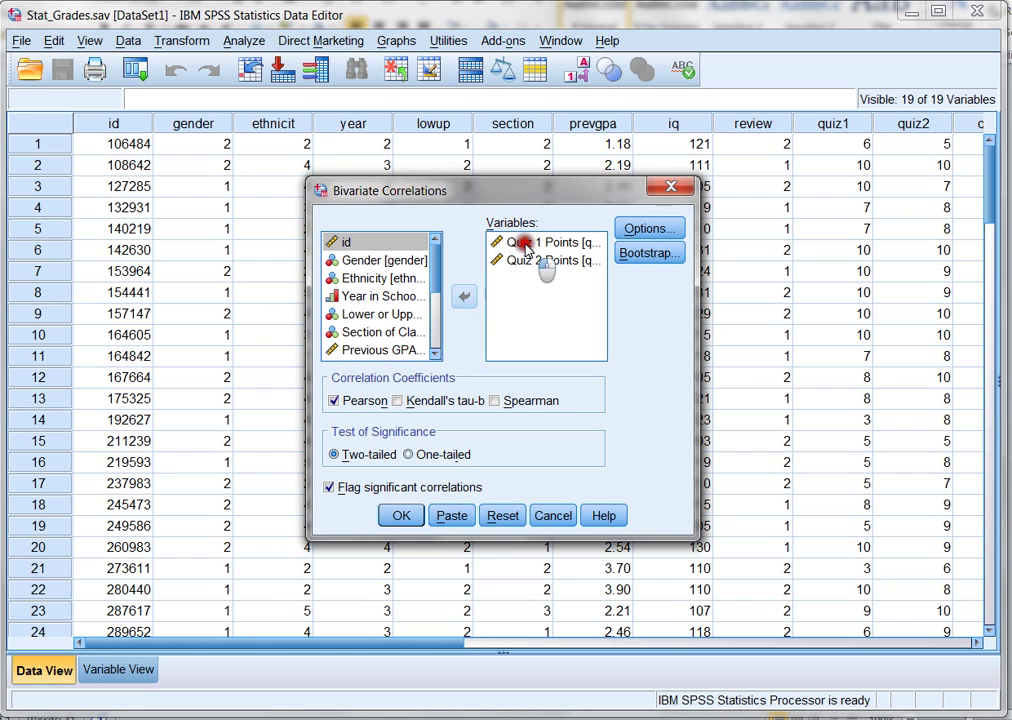
pyautogui.click(459, 300)
pyautogui.click(542, 246)
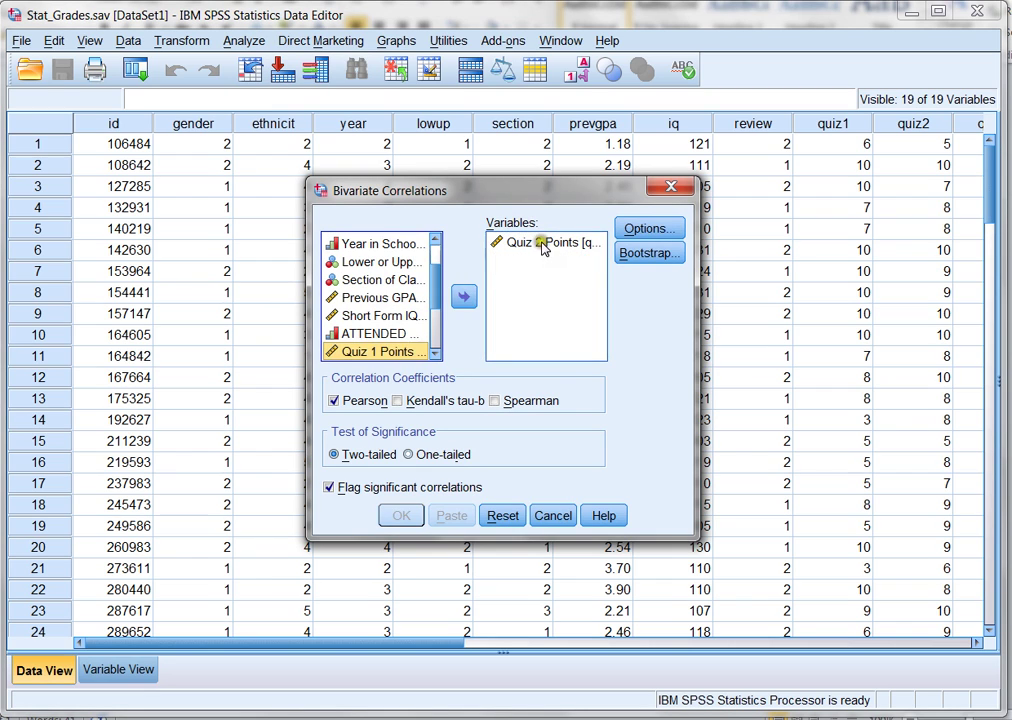
pyautogui.click(465, 299)
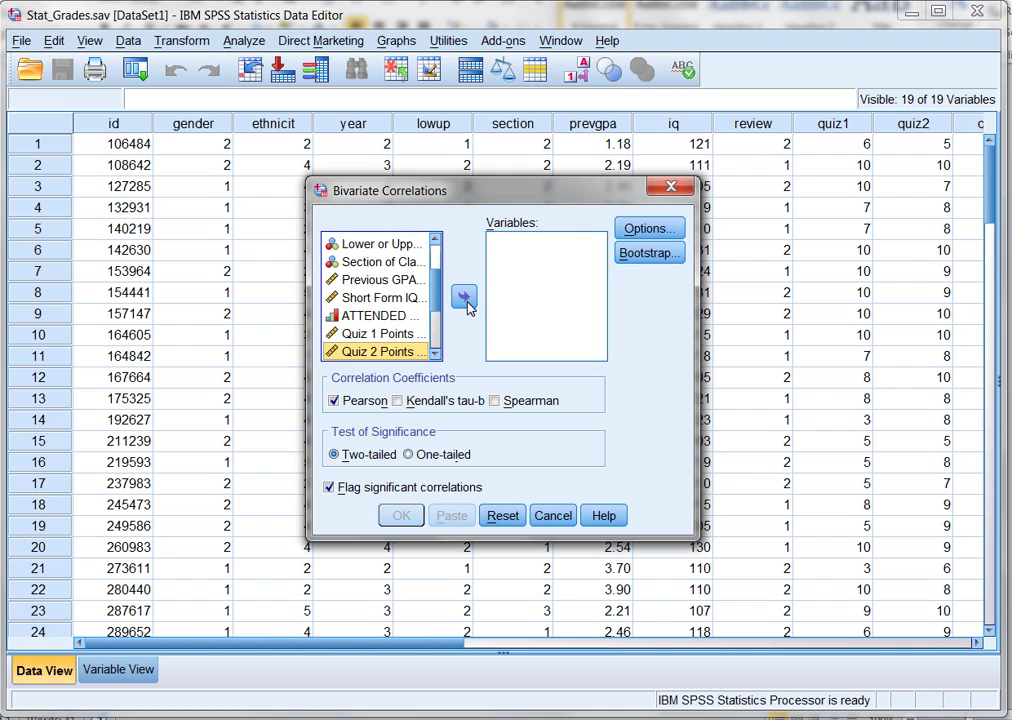
# Add Previous GPA and Final Exam Points as variables and run the correlation.
pyautogui.click(383, 280)
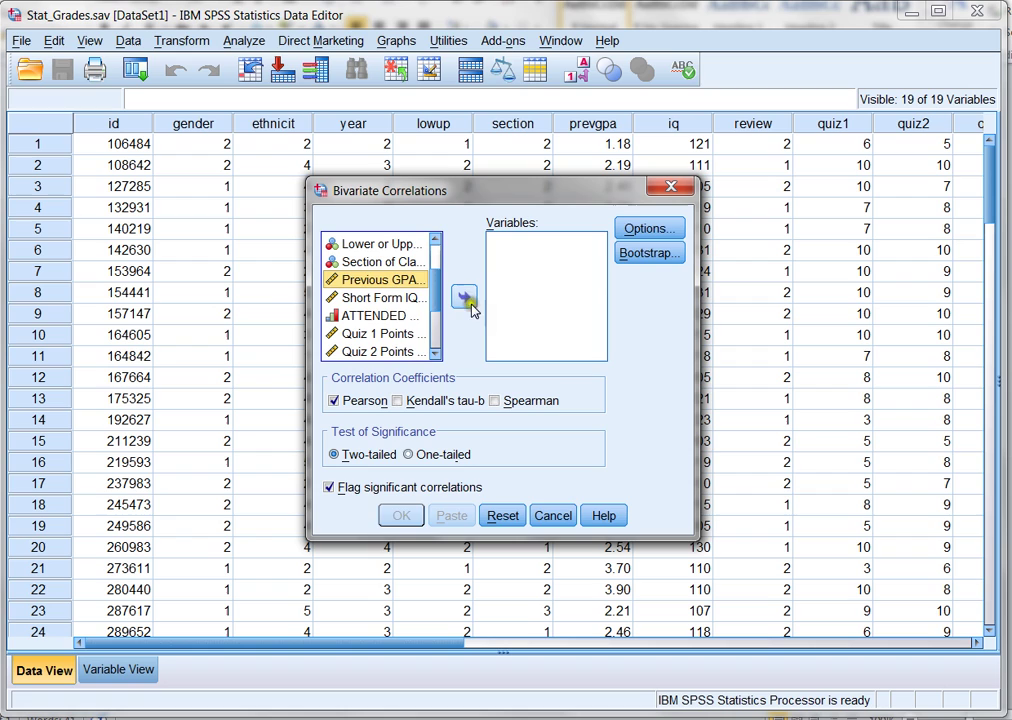
pyautogui.click(468, 302)
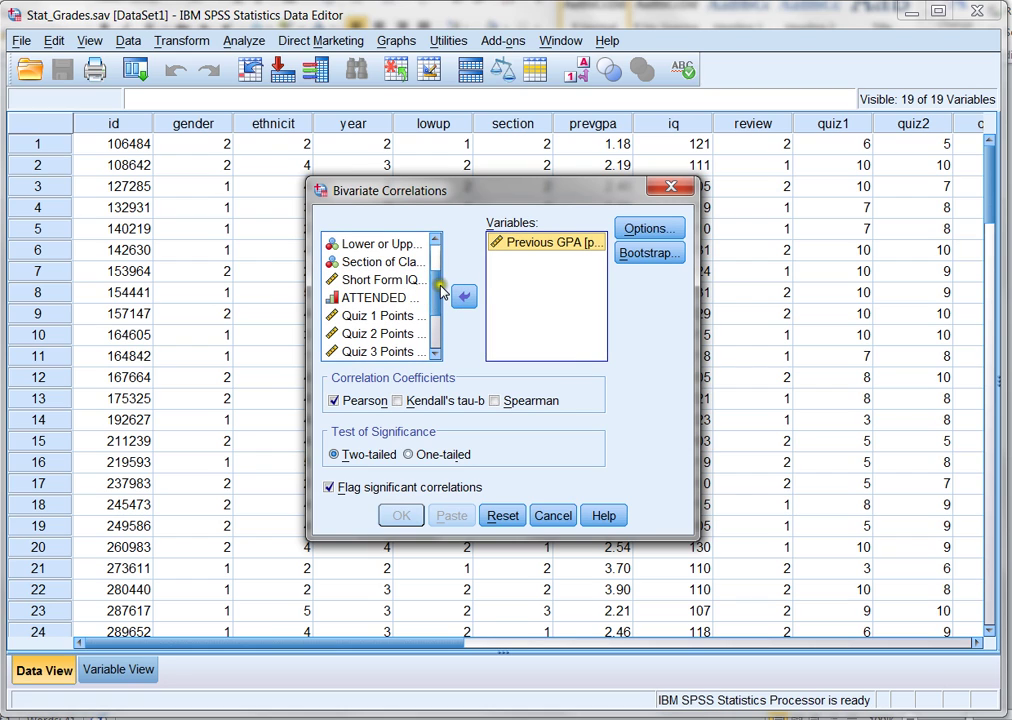
pyautogui.moveTo(434, 268)
pyautogui.mouseDown()
pyautogui.moveTo(430, 338)
pyautogui.moveTo(433, 319)
pyautogui.mouseUp()
pyautogui.click(382, 316)
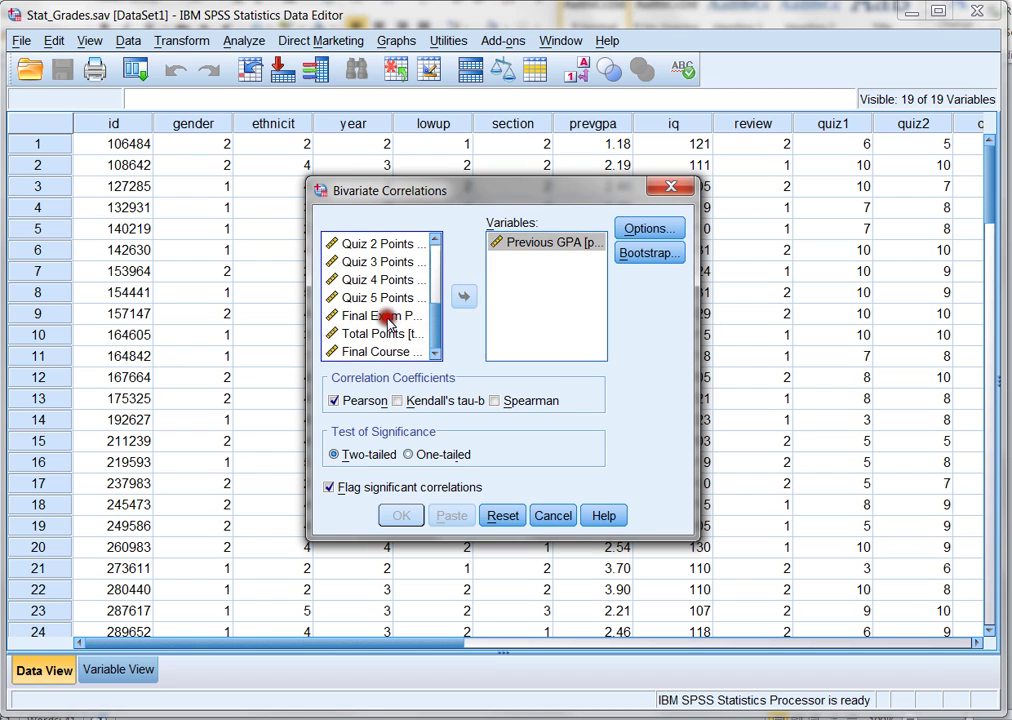
pyautogui.click(466, 298)
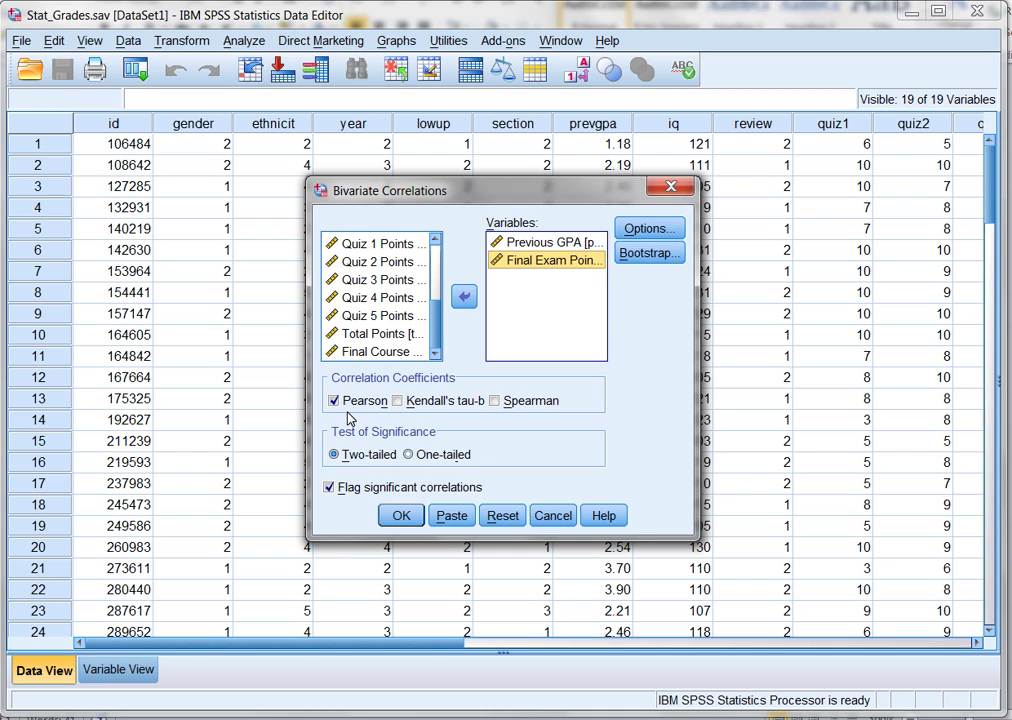
pyautogui.click(401, 516)
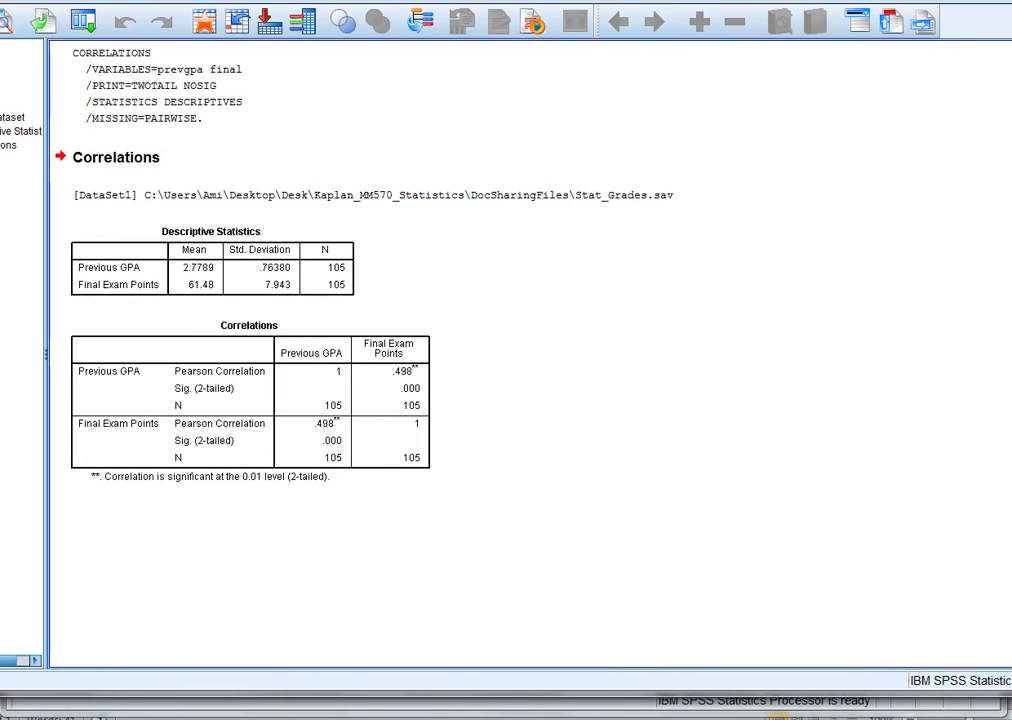
# Inspect the Correlations table showing r = .498, then return to the Stat_Grades data grid.
pyautogui.click(289, 339)
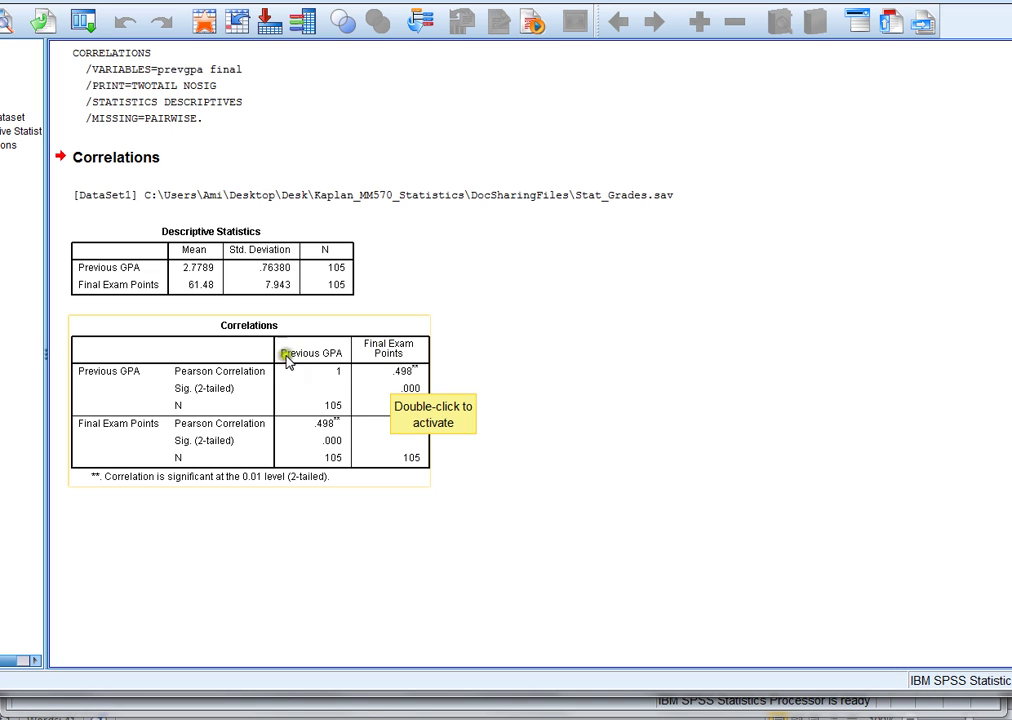
pyautogui.click(614, 389)
pyautogui.click(413, 392)
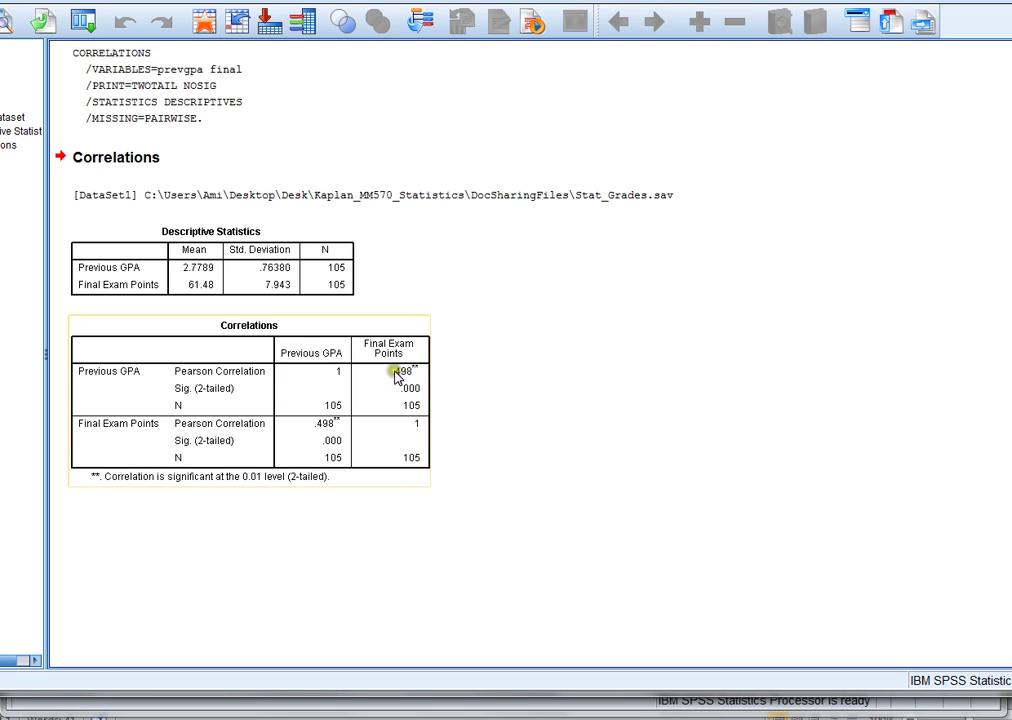
pyautogui.click(434, 389)
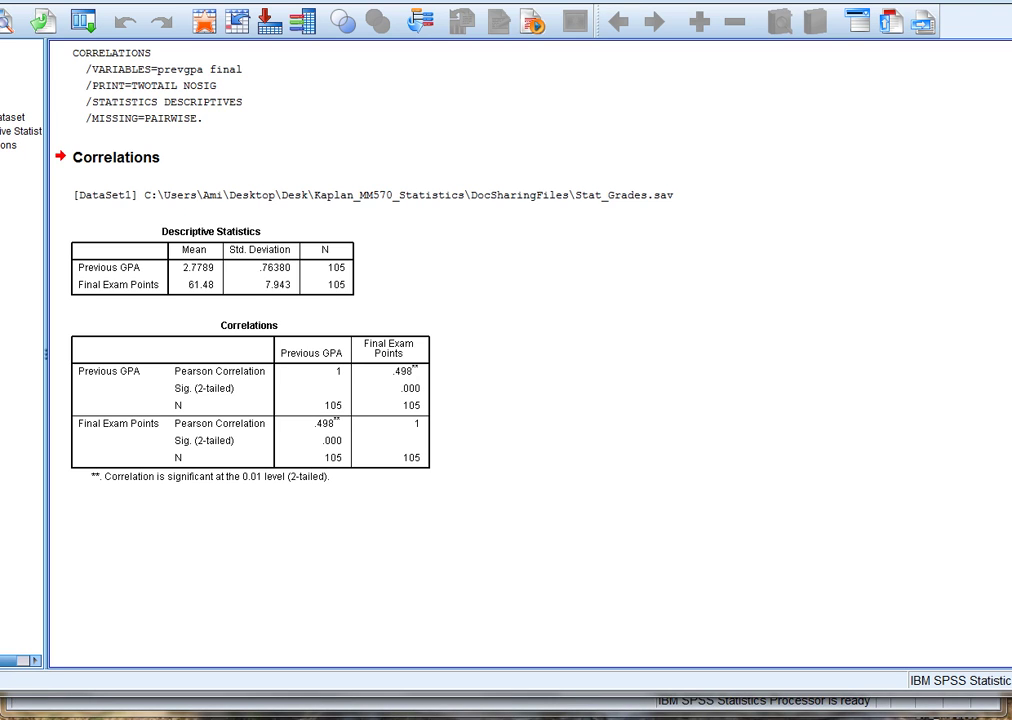
pyautogui.click(380, 16)
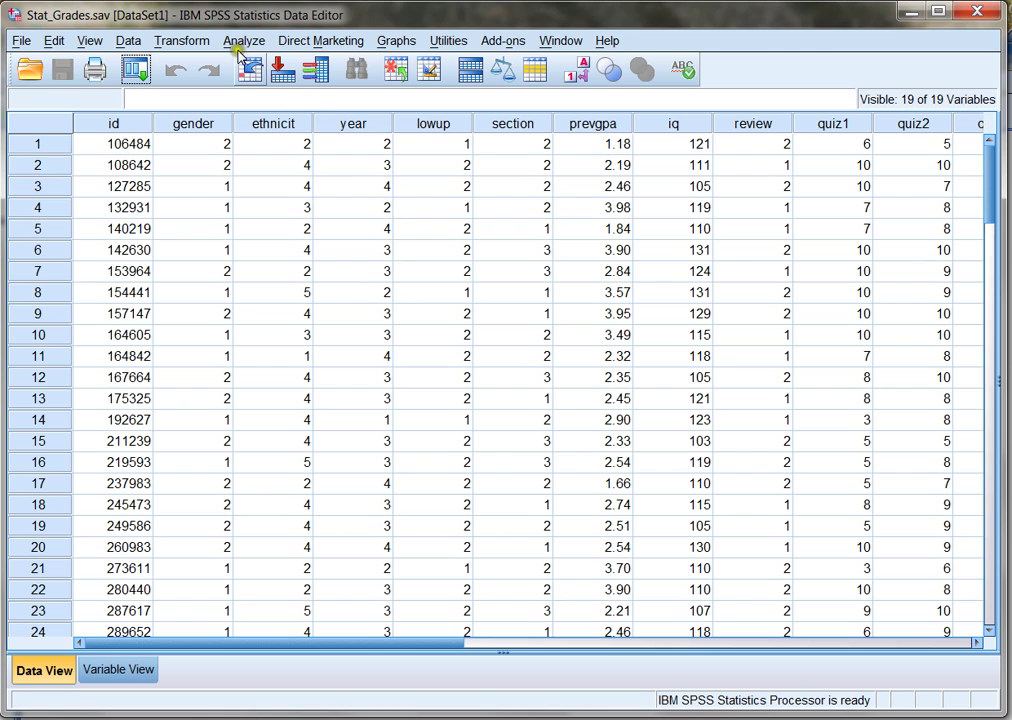
# In Chart Builder, clear Previous GPA and Final Exam Points from the axes.
pyautogui.click(397, 43)
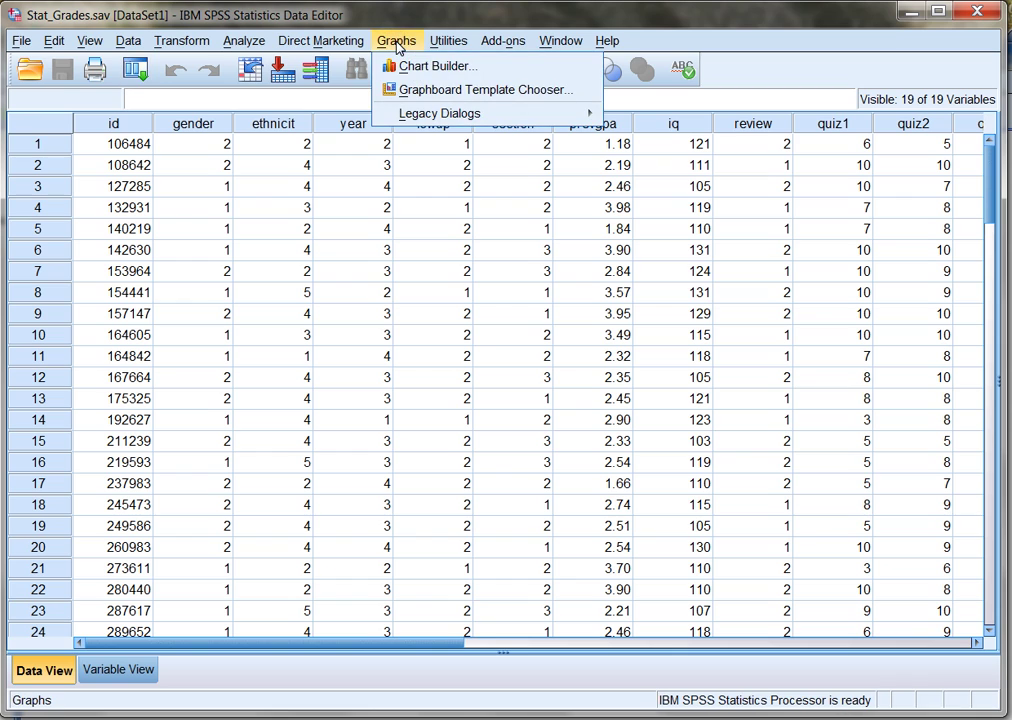
pyautogui.click(481, 74)
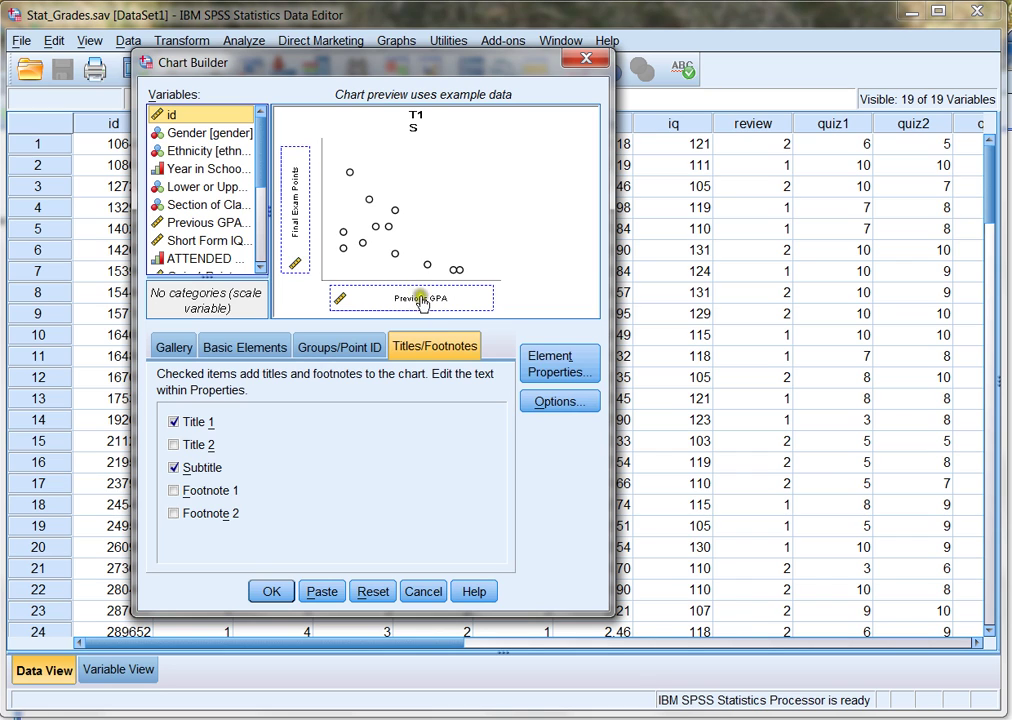
pyautogui.moveTo(422, 305); pyautogui.dragTo(190, 253)
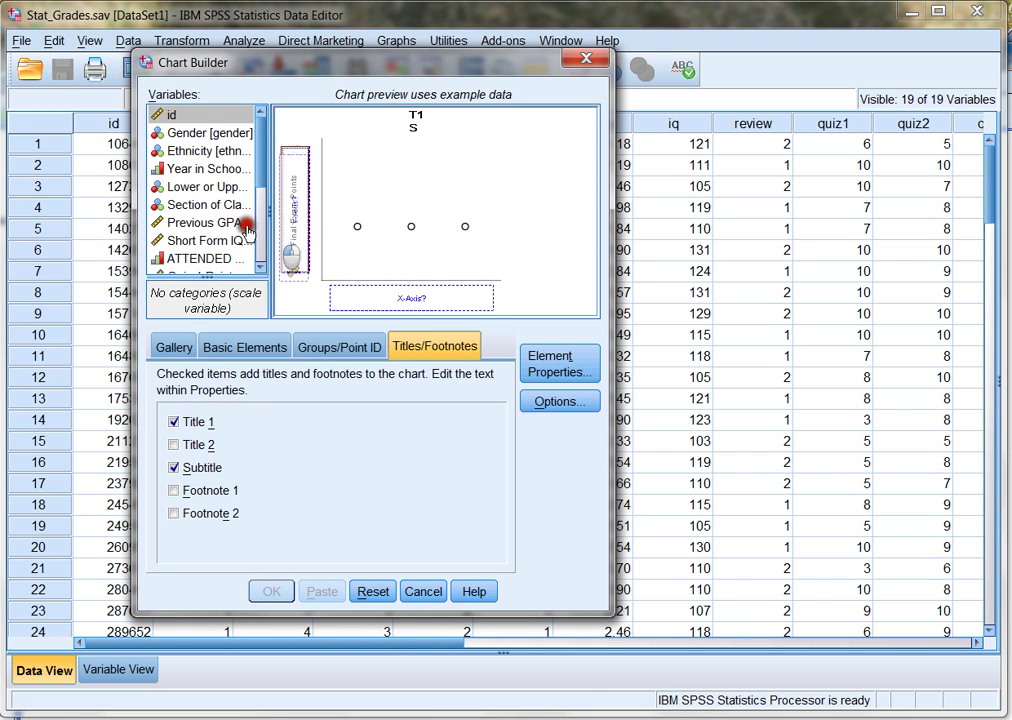
pyautogui.moveTo(246, 230); pyautogui.dragTo(226, 221)
# Place a Simple Scatter template from the Scatter/Dot gallery into the chart preview.
pyautogui.click(170, 346)
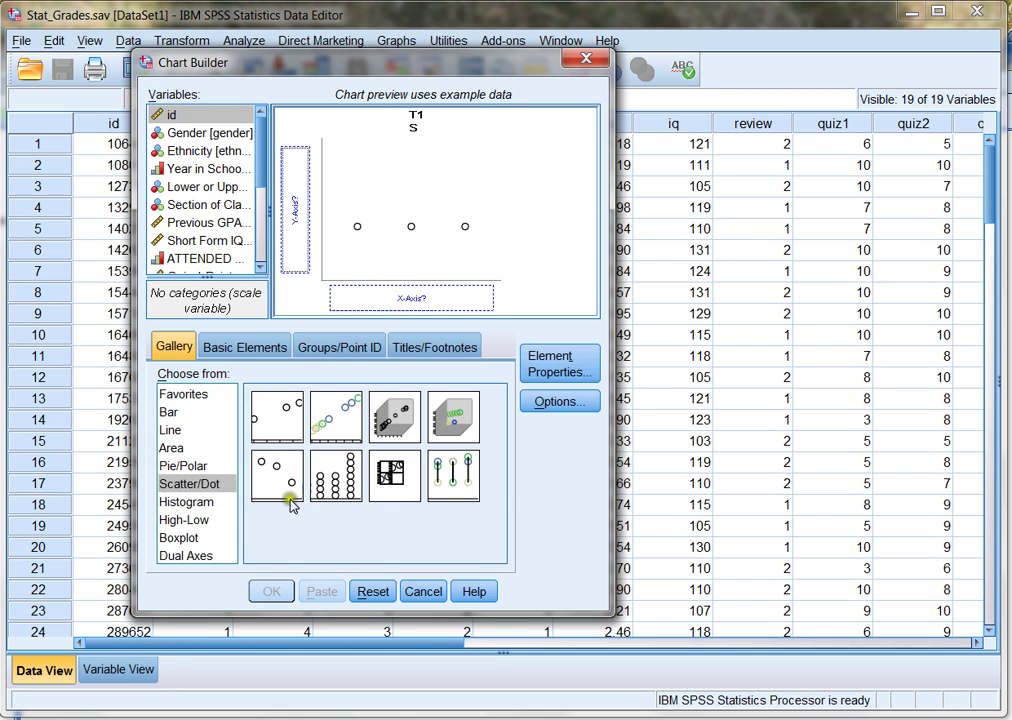
pyautogui.click(152, 352)
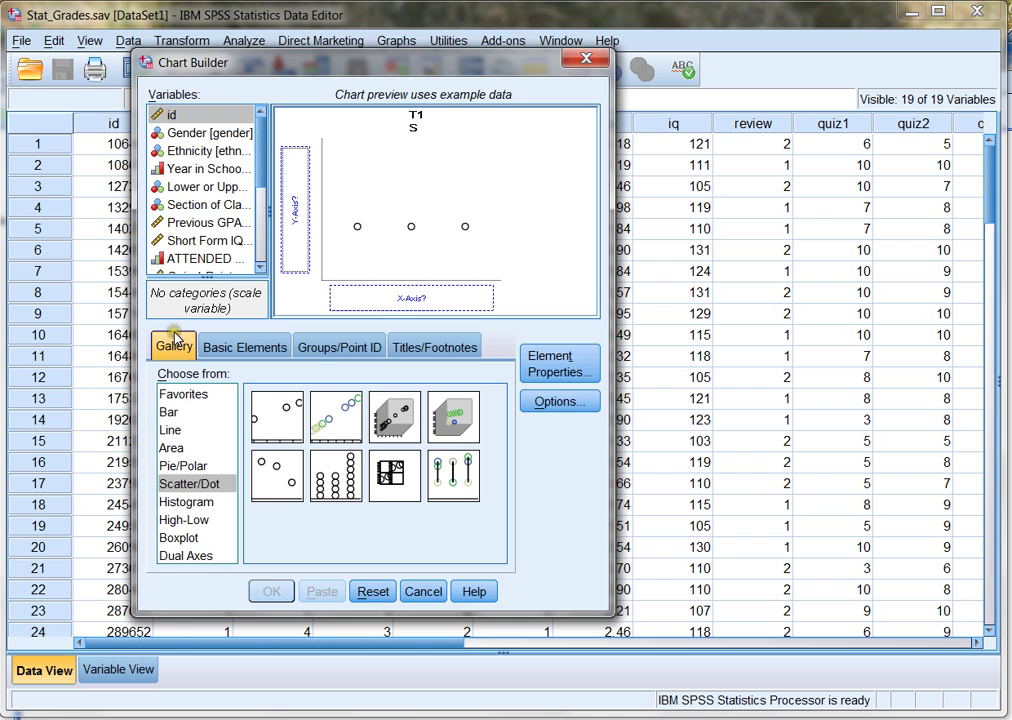
pyautogui.click(207, 485)
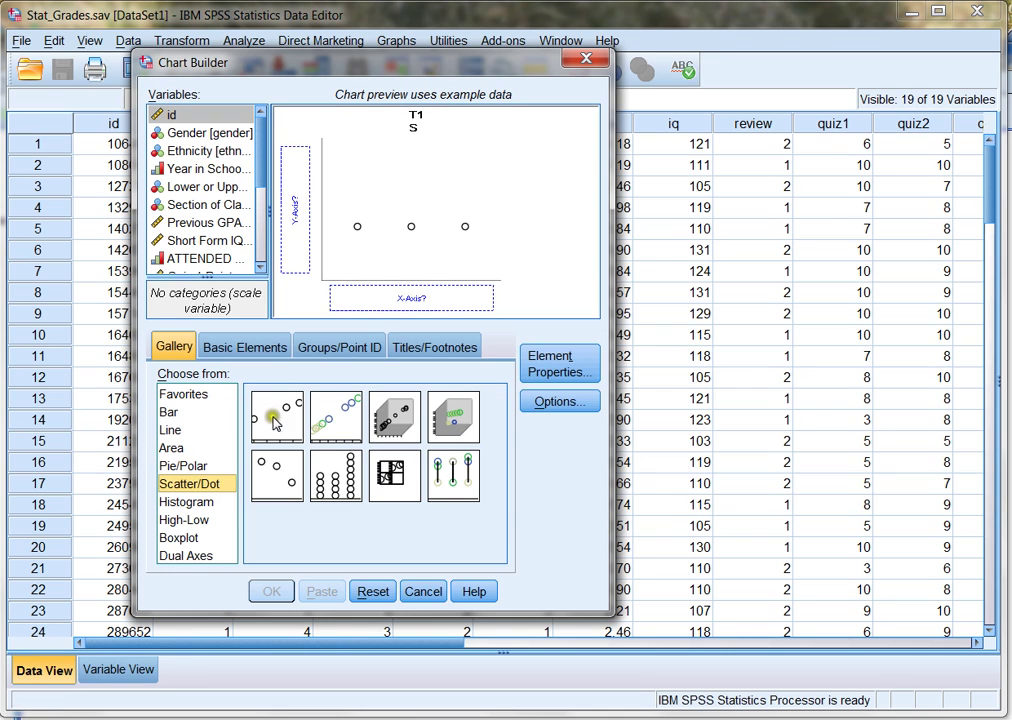
pyautogui.moveTo(276, 422); pyautogui.dragTo(428, 225)
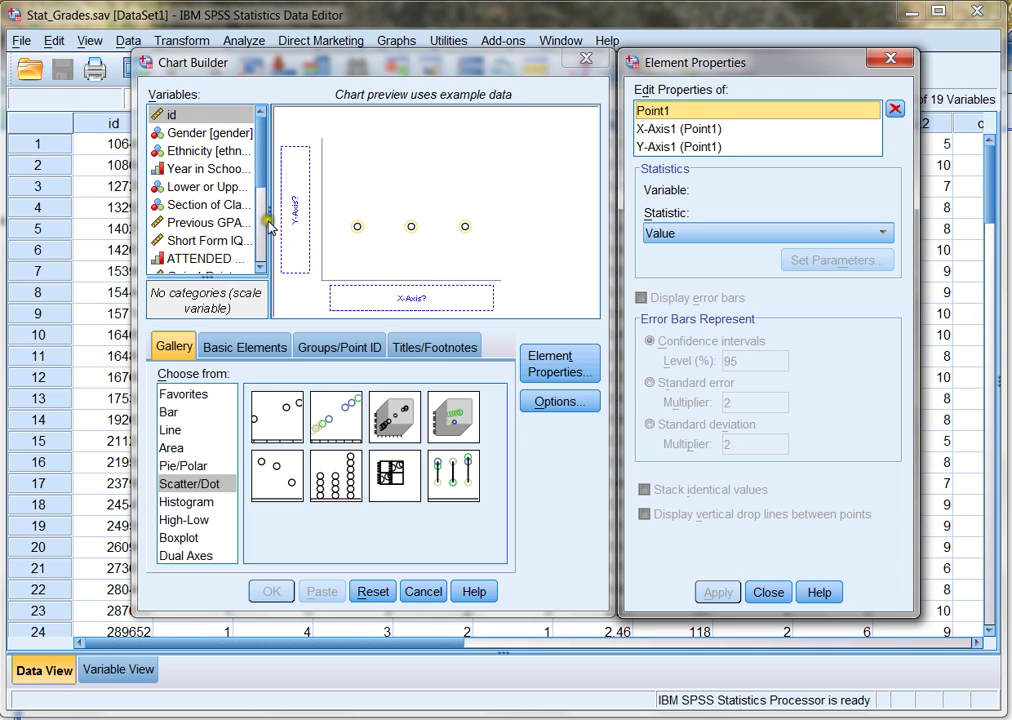
# Put Previous GPA on the x-axis and Final Exam Points on the y-axis.
pyautogui.click(203, 224)
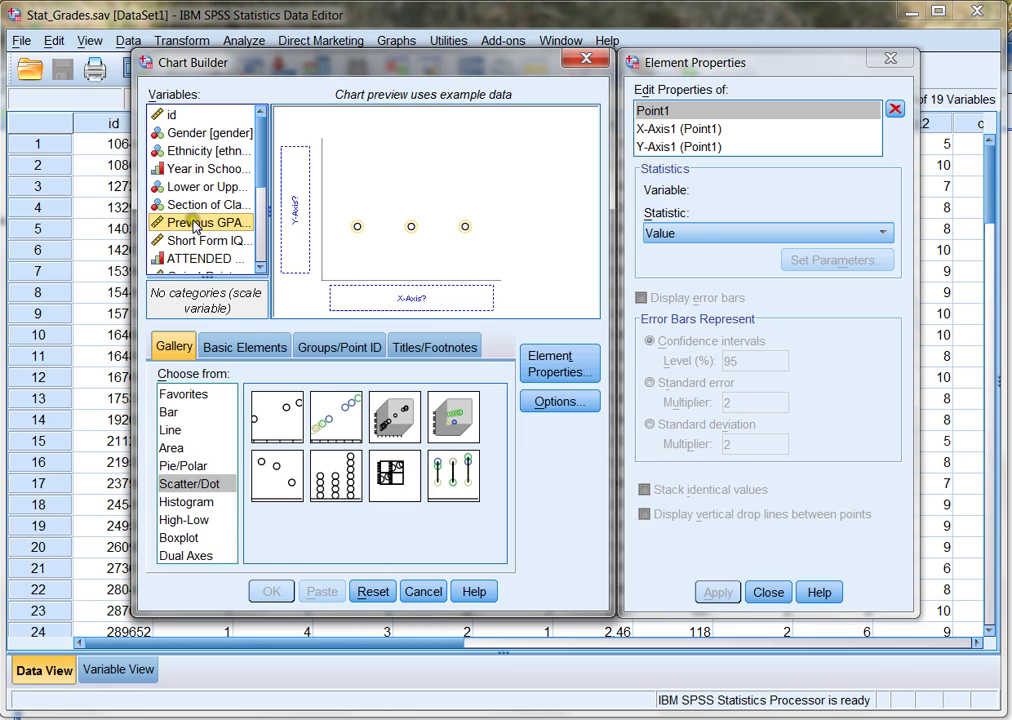
pyautogui.moveTo(190, 224); pyautogui.dragTo(392, 296)
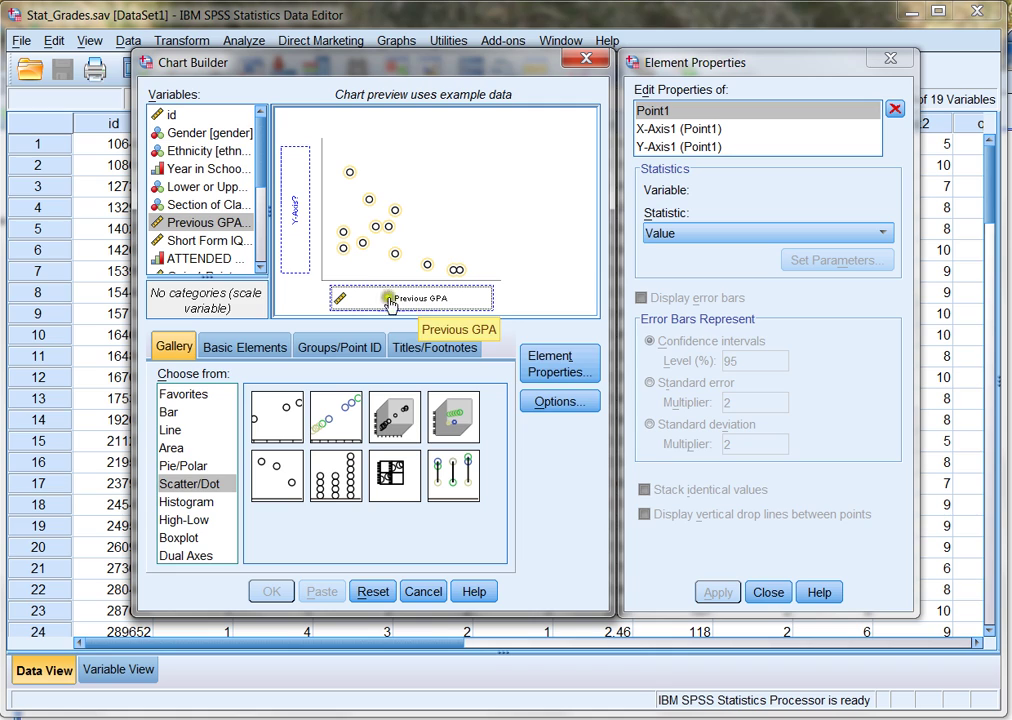
pyautogui.moveTo(261, 165); pyautogui.dragTo(262, 222)
pyautogui.moveTo(195, 216); pyautogui.dragTo(293, 204)
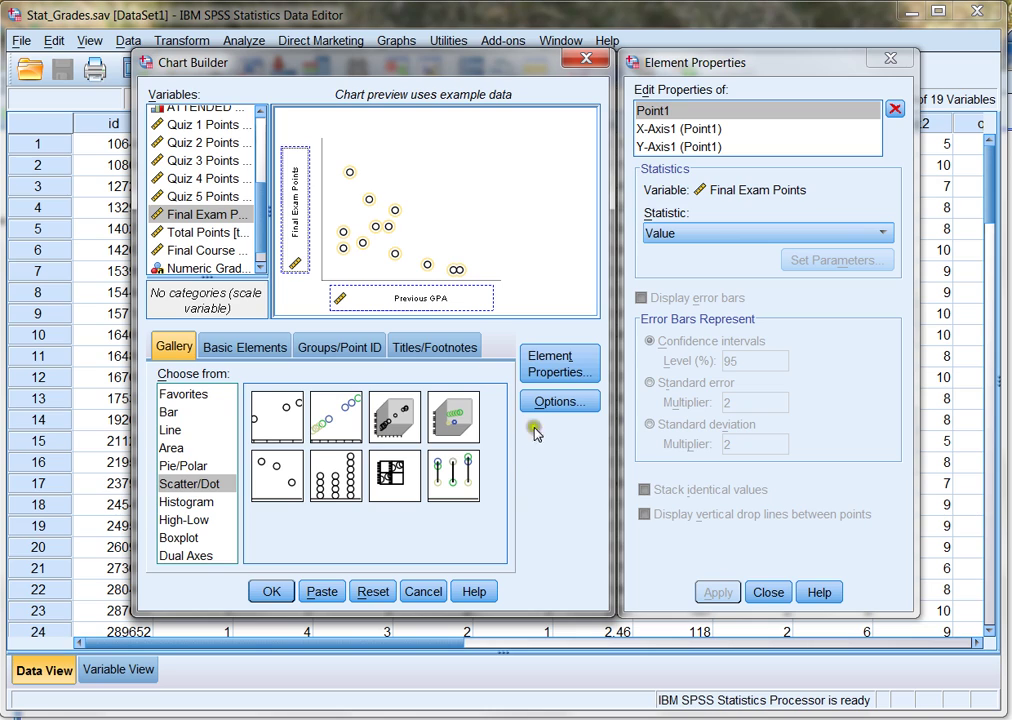
pyautogui.click(428, 350)
# Add Title 1 'Correlation Between PrevGPA and Final Exam Points' and generate the scatterplot.
pyautogui.click(174, 422)
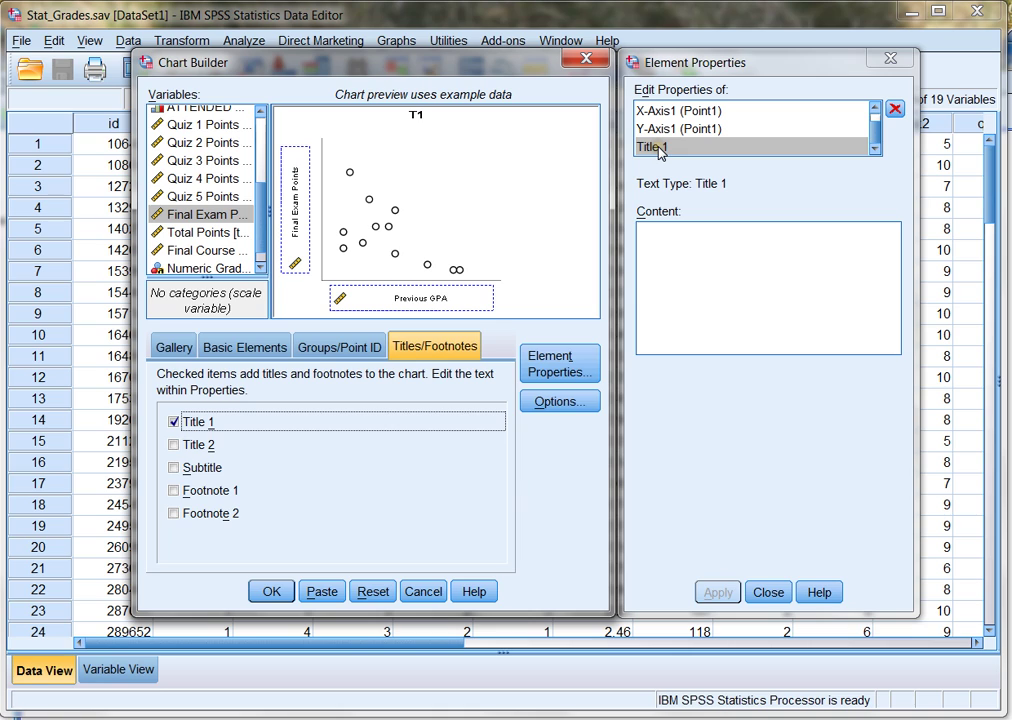
pyautogui.click(682, 240)
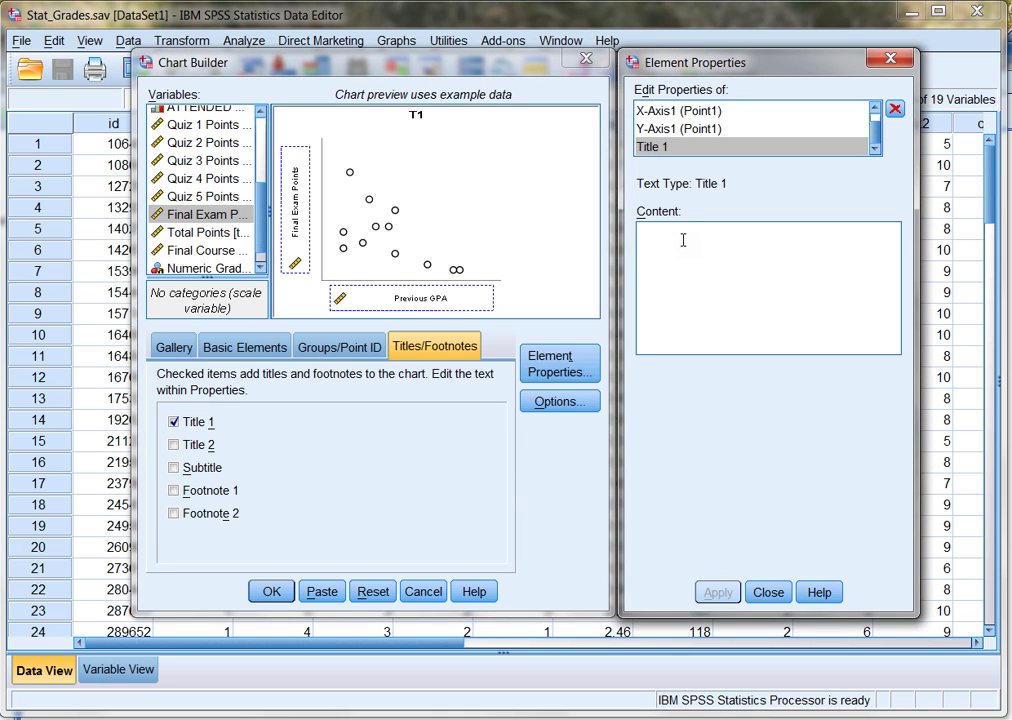
pyautogui.write('Correlation Between Pre')
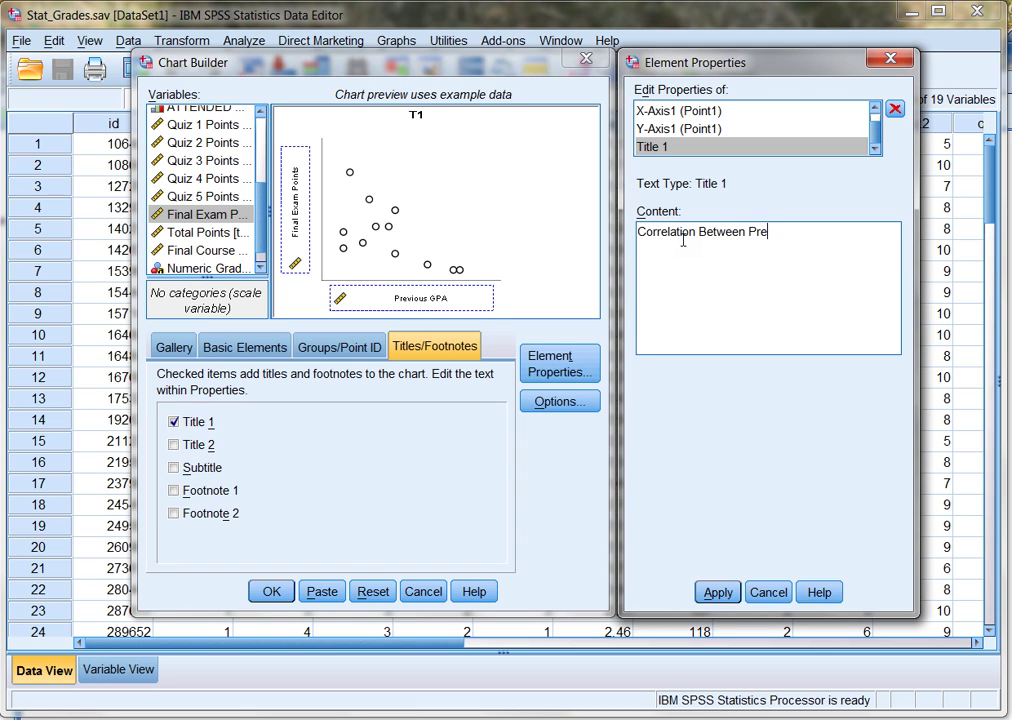
pyautogui.write('vGPA and Final Exam Points')
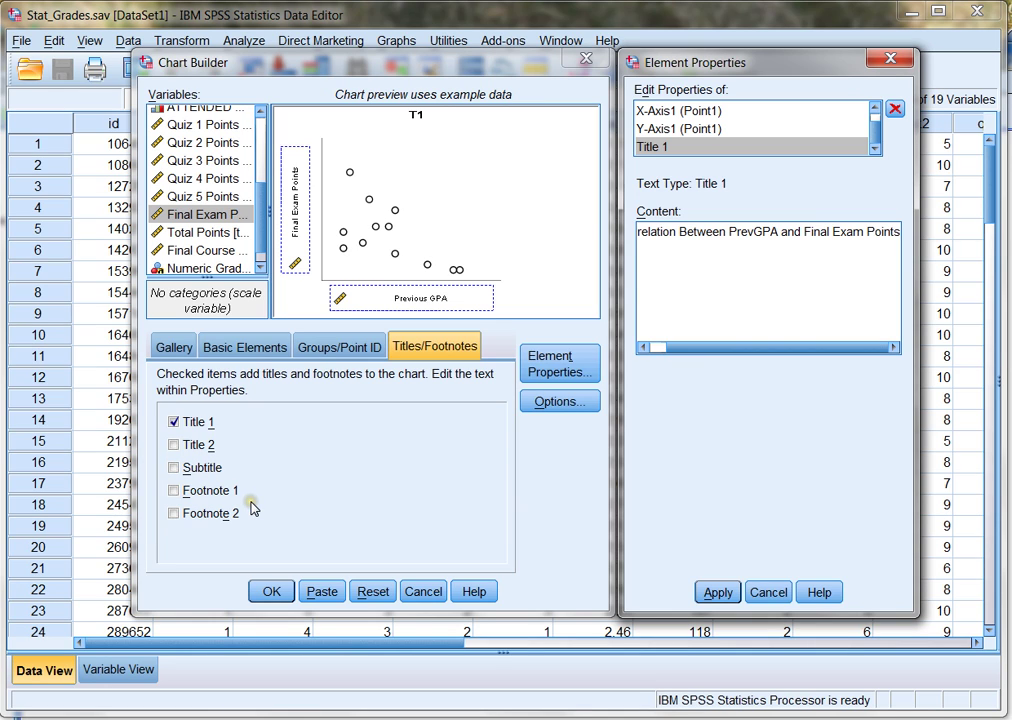
pyautogui.click(722, 593)
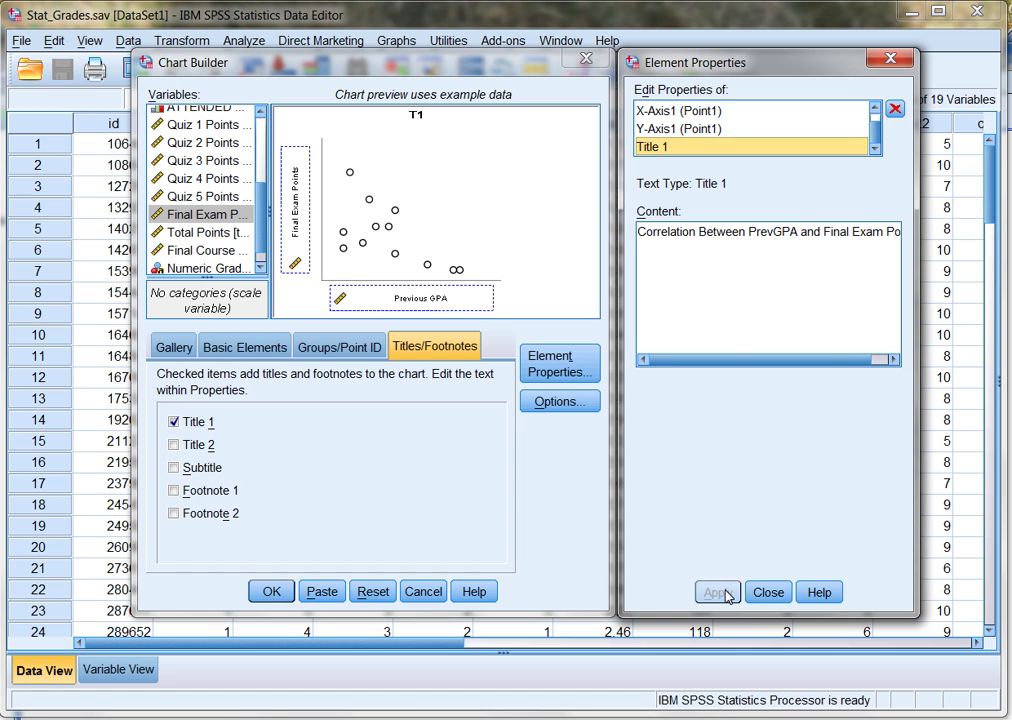
pyautogui.click(271, 591)
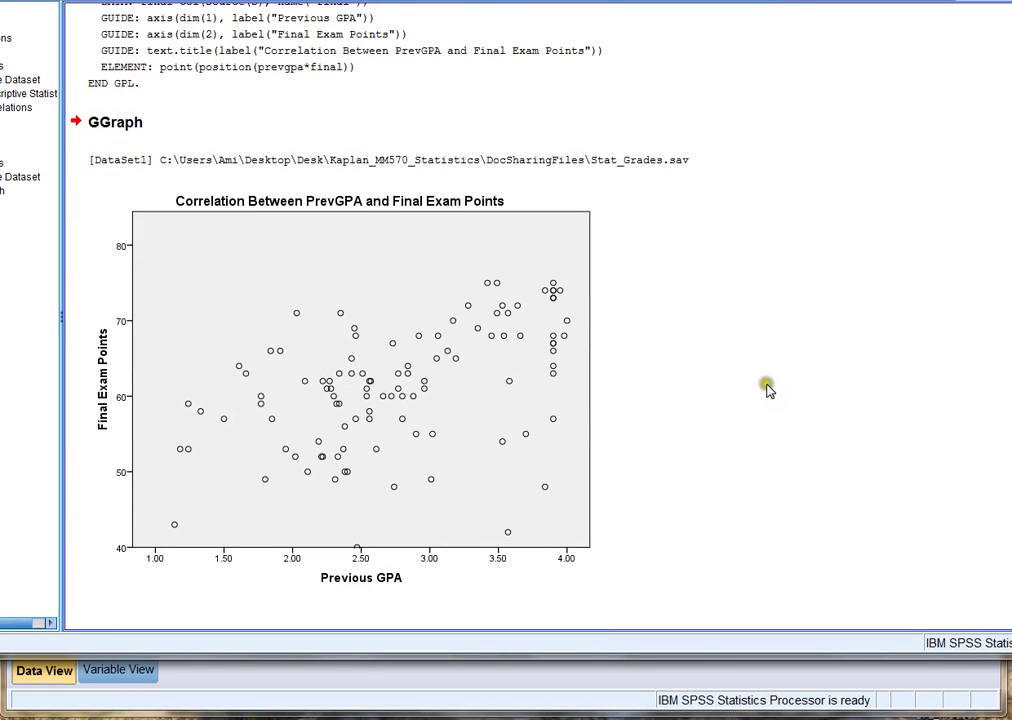
pyautogui.click(287, 556)
# In Chart Editor, add a labelled reference line y = 13.3333 * x + 26.6667.
pyautogui.doubleClick(413, 384)
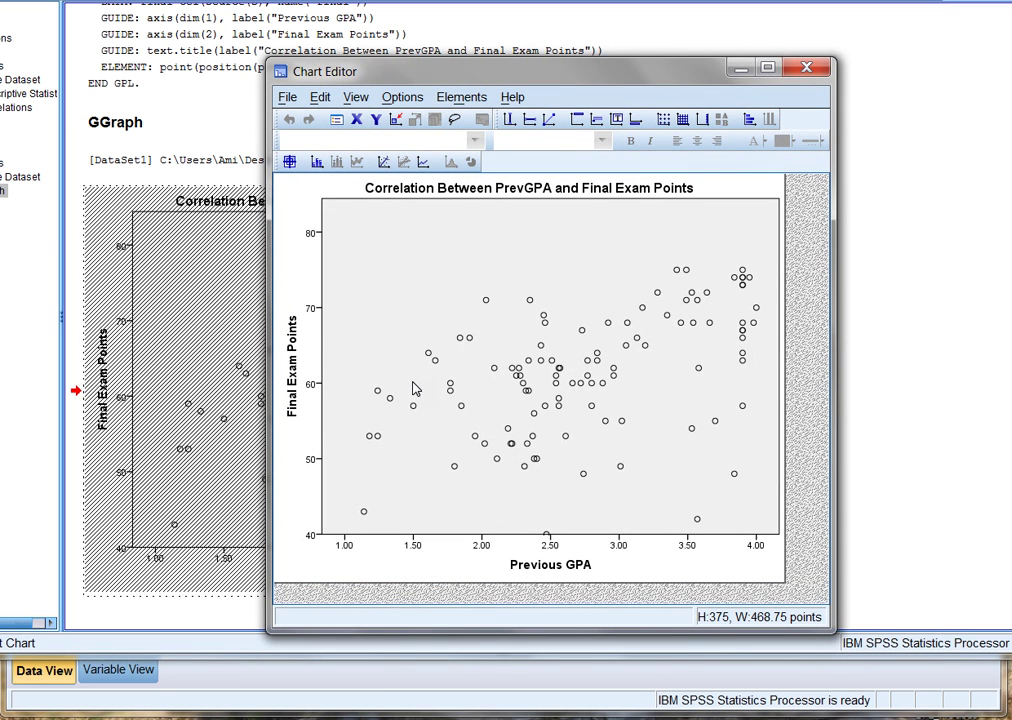
pyautogui.click(412, 98)
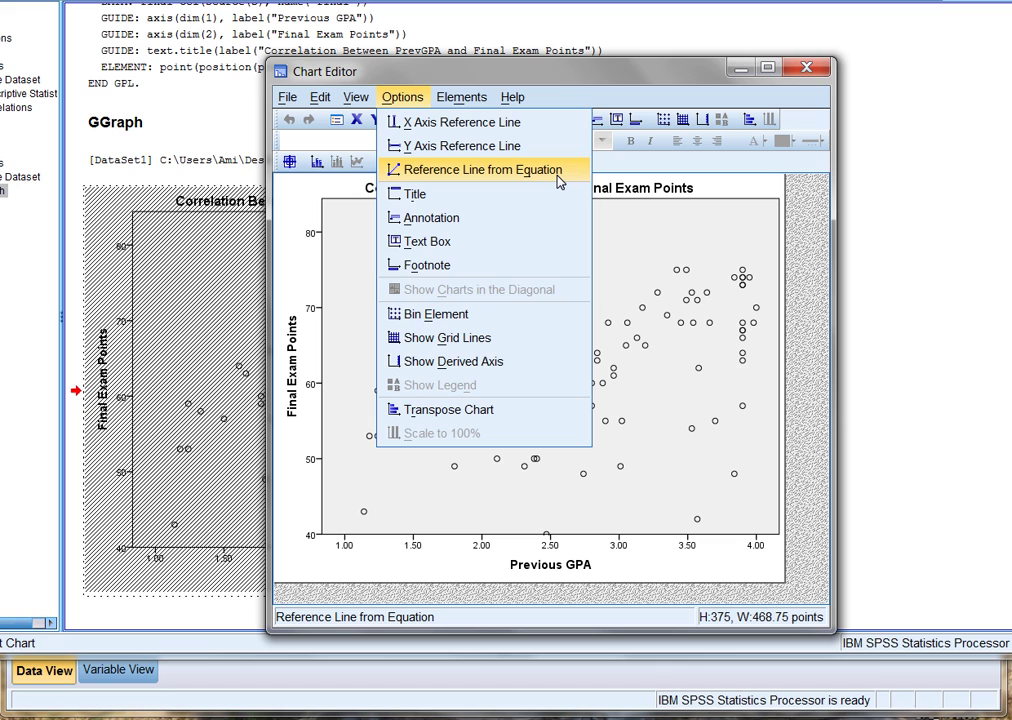
pyautogui.click(527, 176)
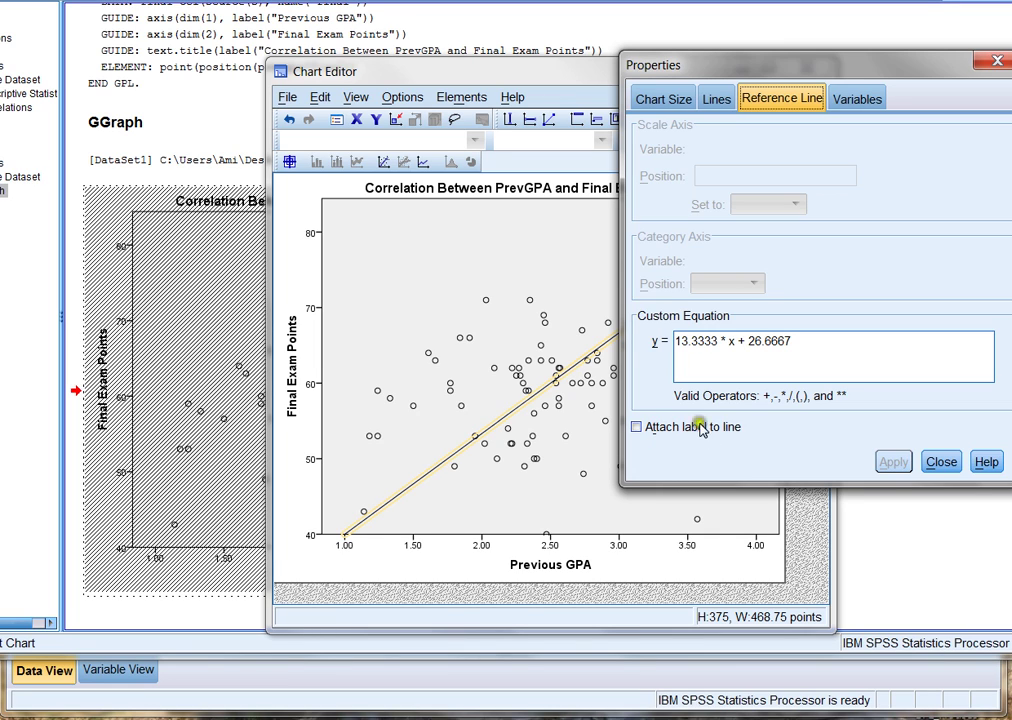
pyautogui.click(637, 427)
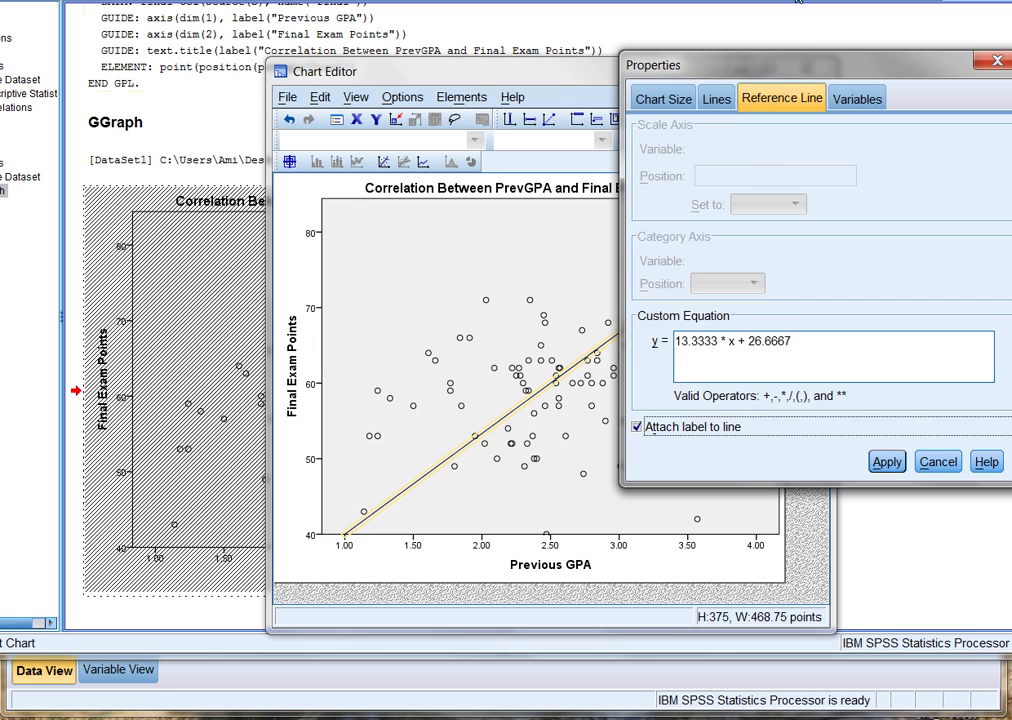
pyautogui.moveTo(633, 53); pyautogui.dragTo(425, 70)
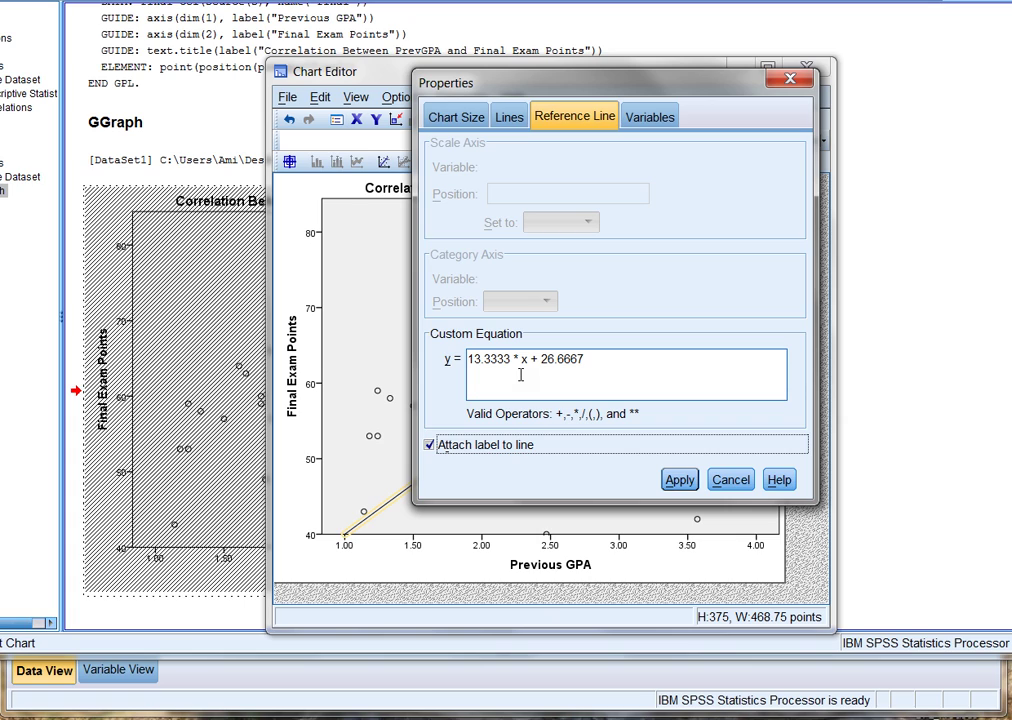
pyautogui.click(670, 484)
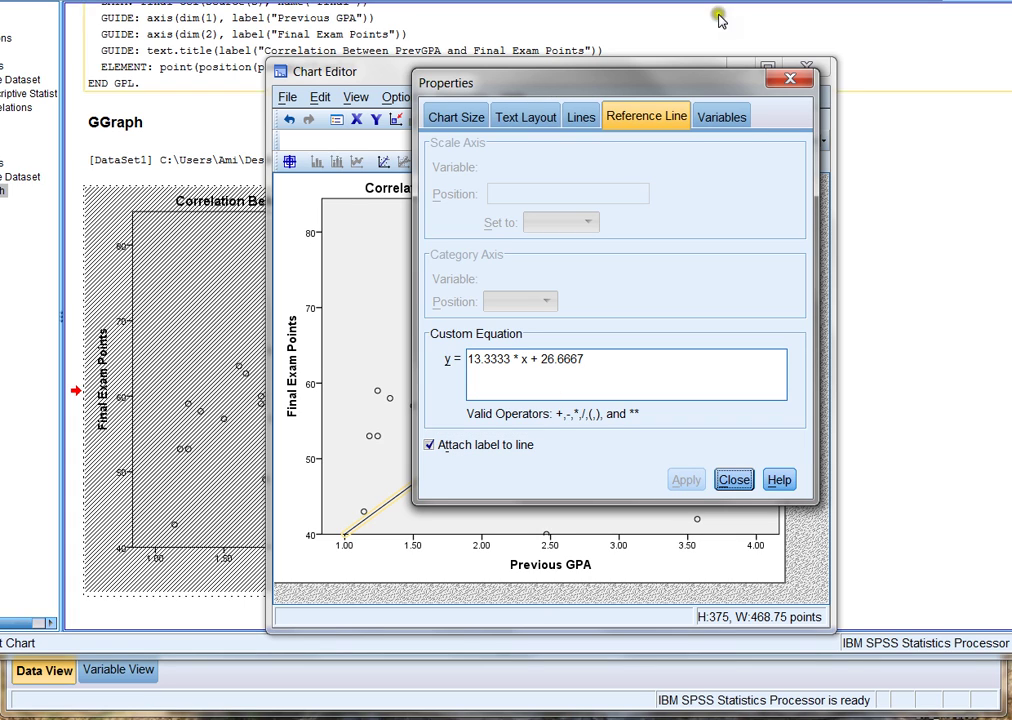
pyautogui.click(792, 80)
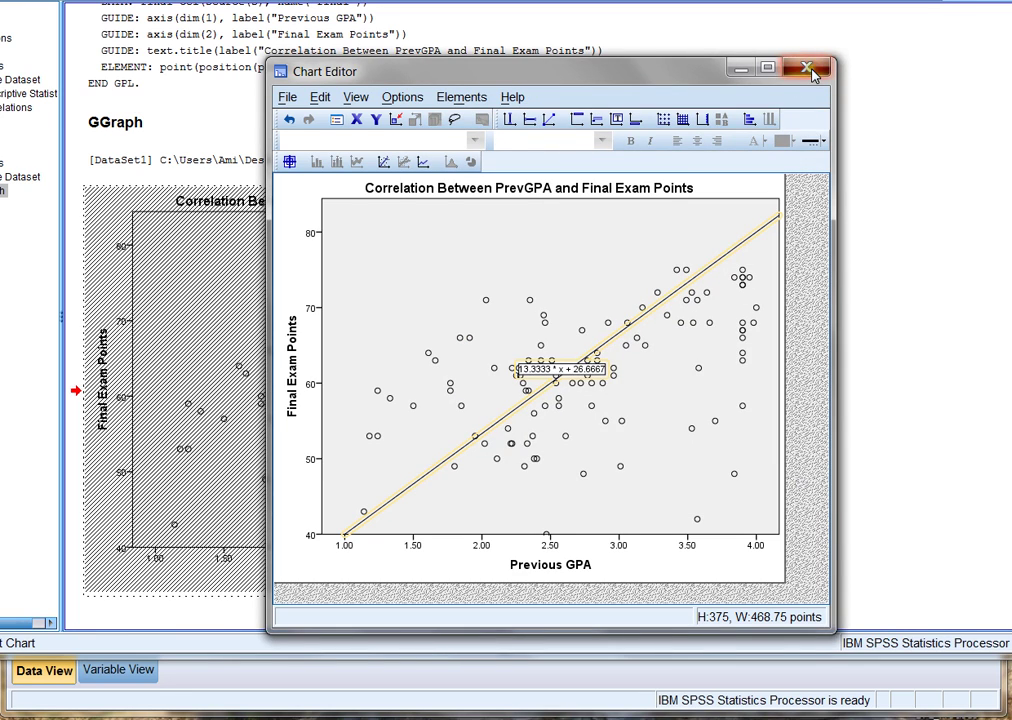
pyautogui.click(808, 66)
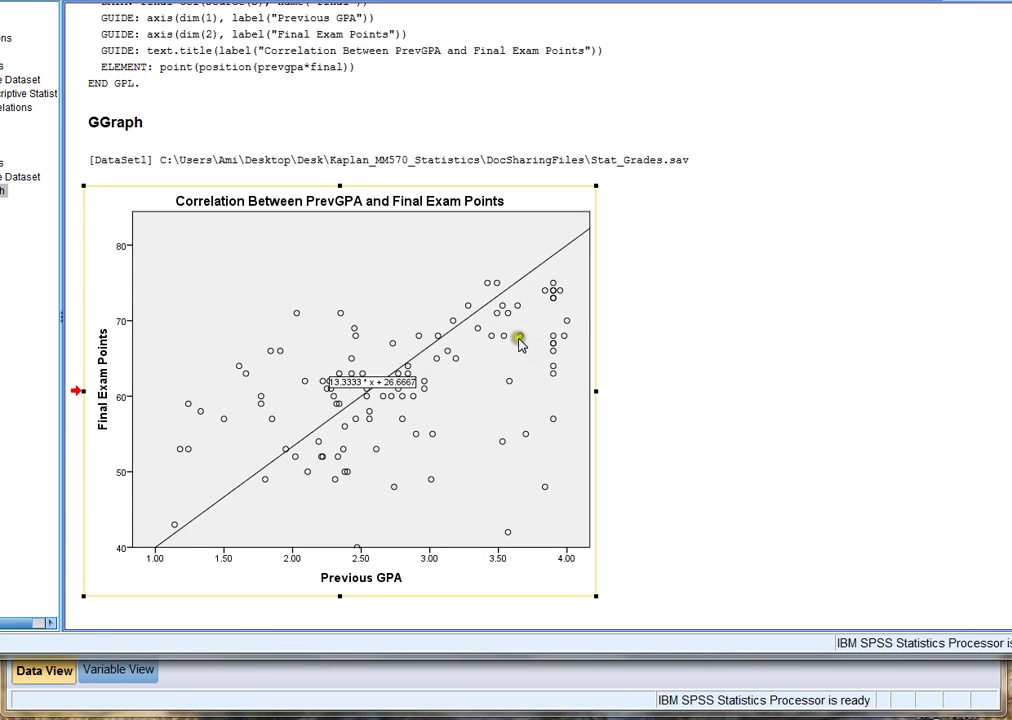
# Deselect the chart in the Output Viewer and bring the Stat_Grades Data Editor forward.
pyautogui.click(395, 349)
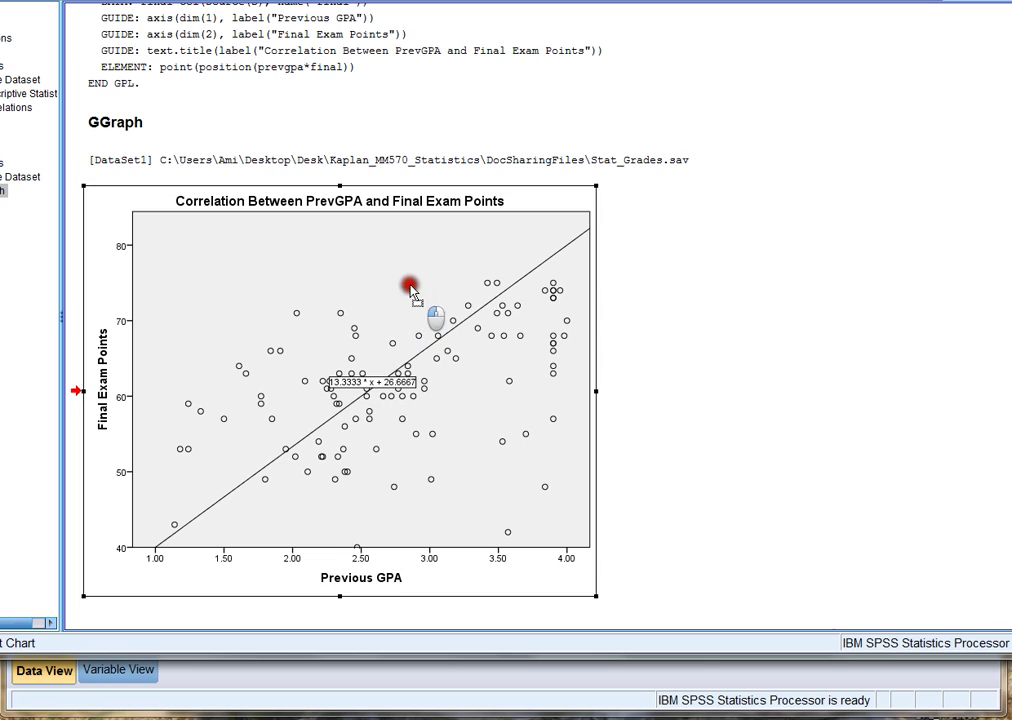
pyautogui.click(700, 296)
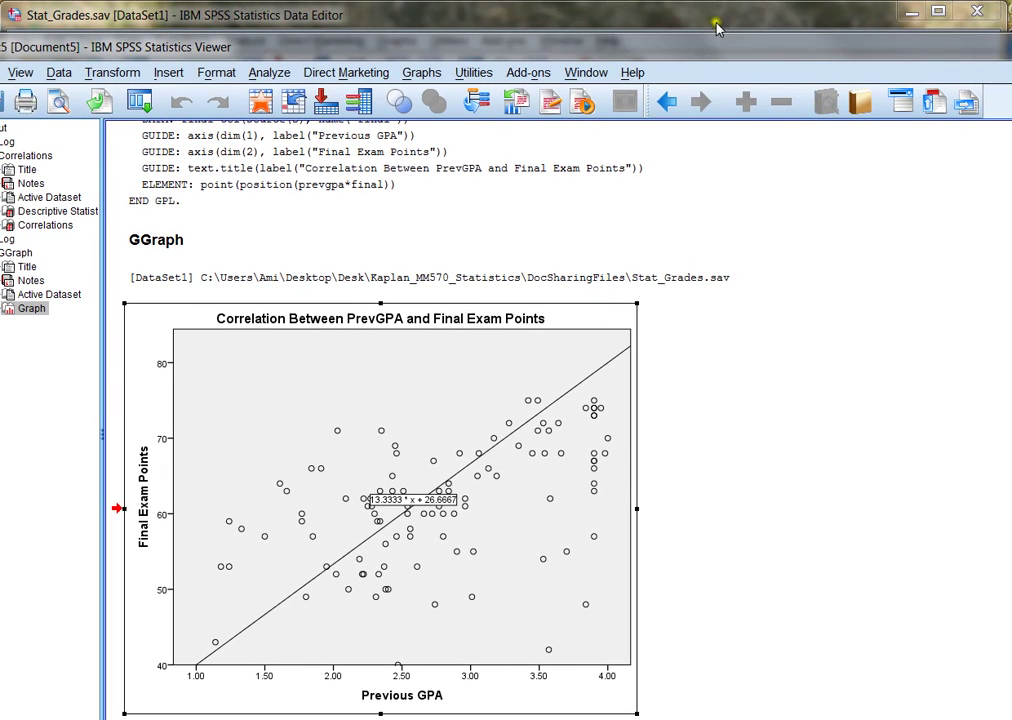
pyautogui.click(712, 22)
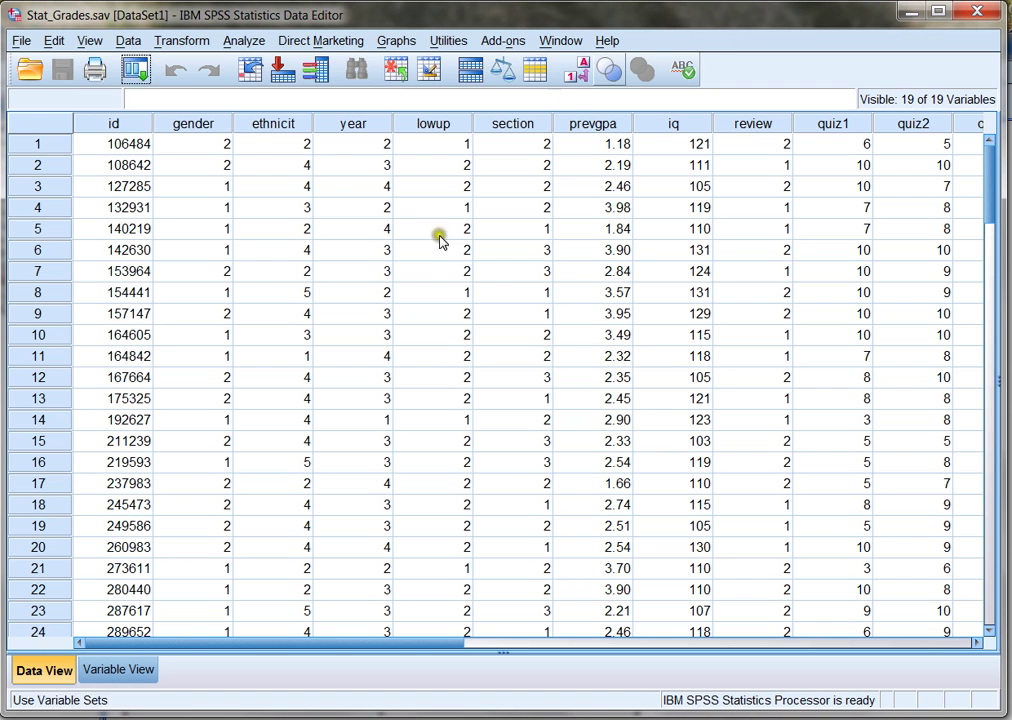